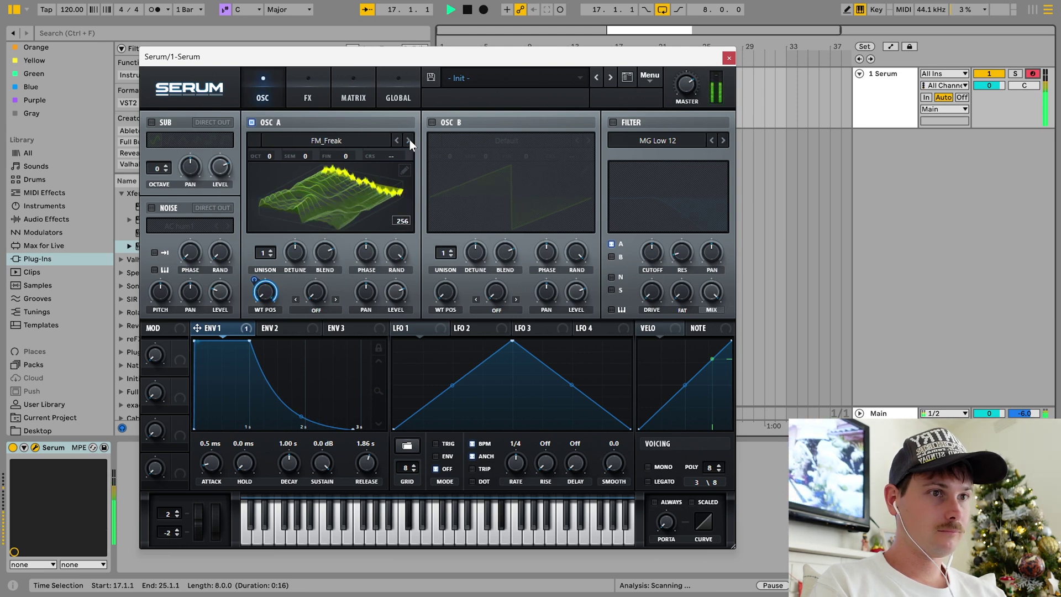
- Play the loop while setting Env 1's decay to 2.79 s and lowering the unison detune of oscillator A
{"action": "key", "text": "space"}
{"action": "left_click_drag", "start_coordinate": [298, 463], "coordinate": [295, 456]}
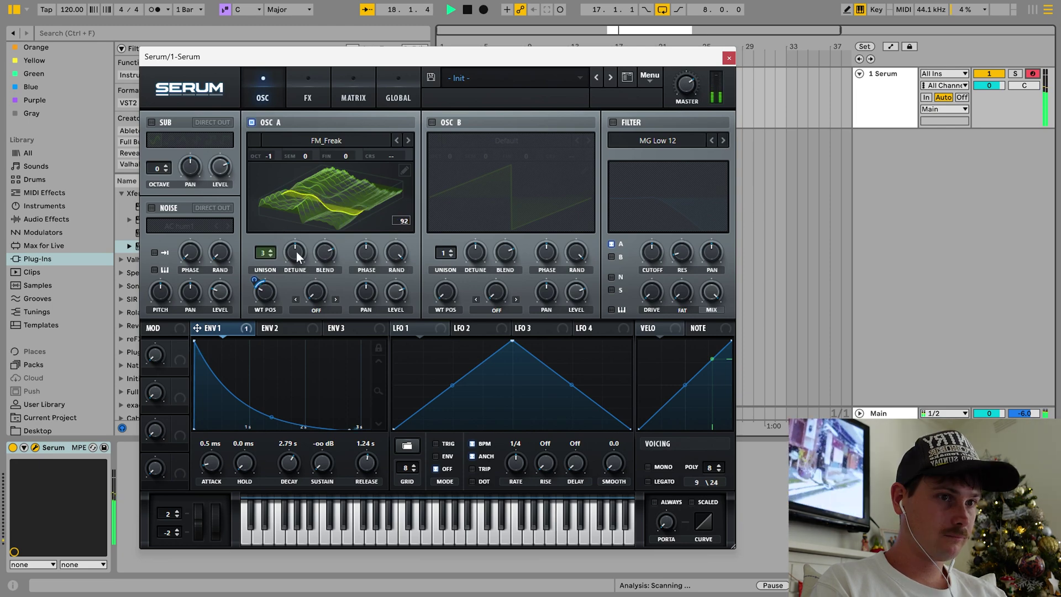
{"action": "left_click_drag", "start_coordinate": [297, 251], "coordinate": [296, 270]}
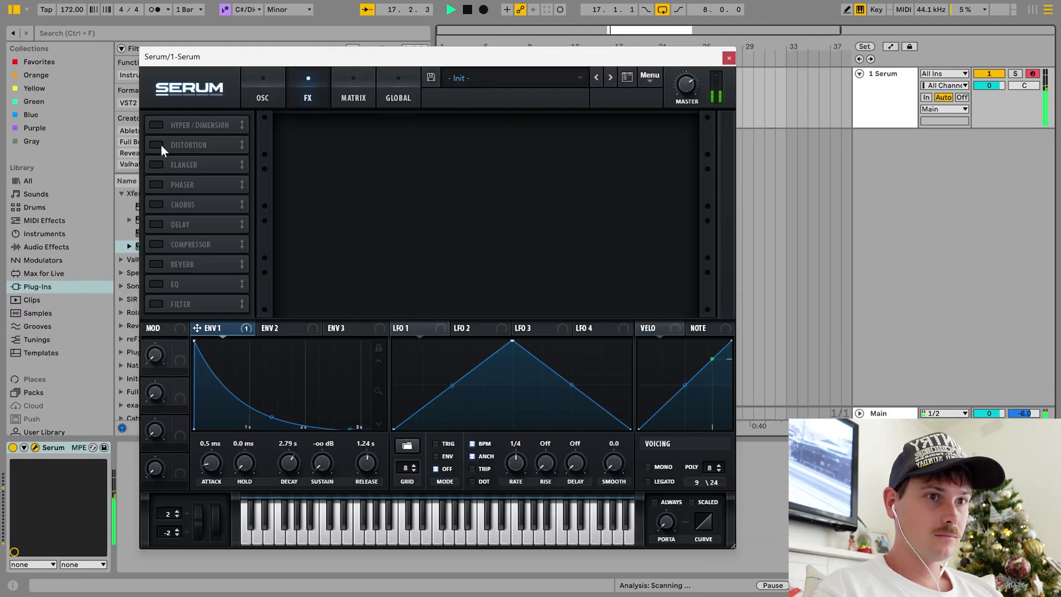
- Enable the Distortion effect and set its type to Downsample
{"action": "left_click", "coordinate": [157, 145]}
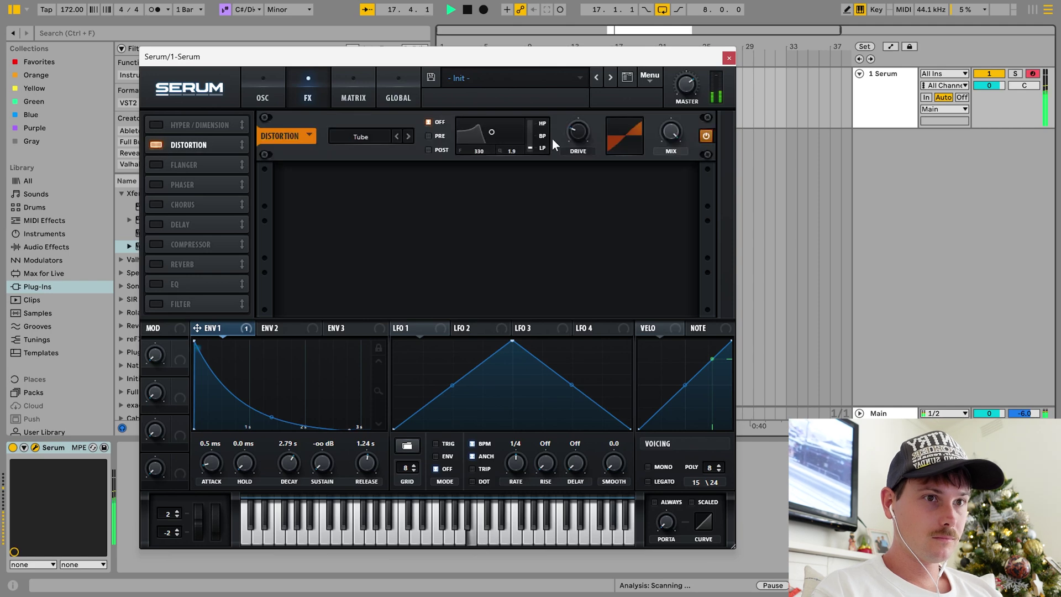
{"action": "left_click", "coordinate": [374, 135]}
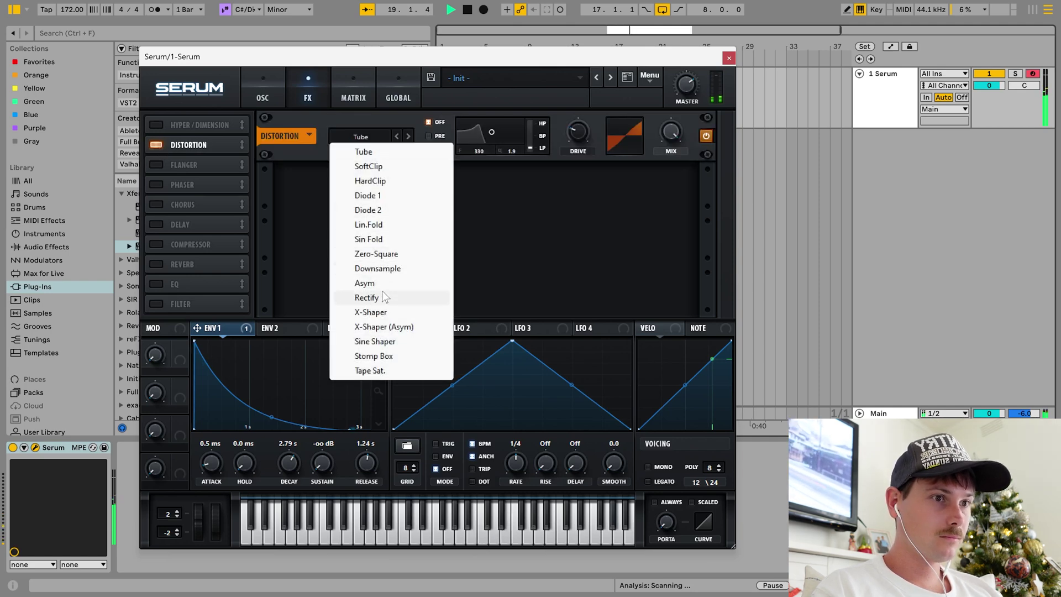
{"action": "left_click", "coordinate": [378, 268]}
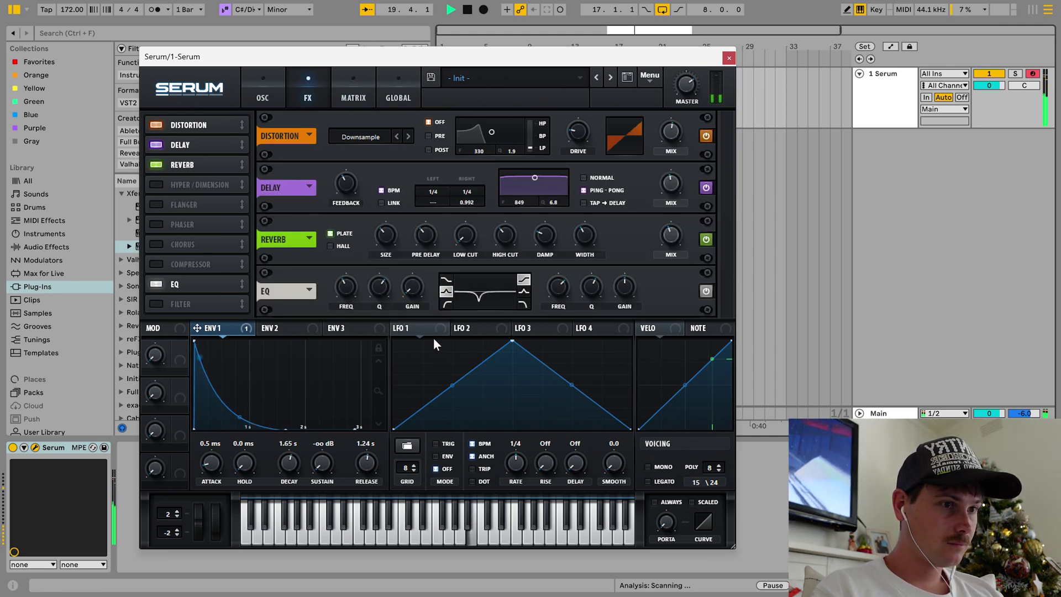
- Adjust the gain of the EQ's low band and place the EQ directly after the Reverb in the effects chain
{"action": "left_click_drag", "start_coordinate": [406, 289], "coordinate": [426, 227]}
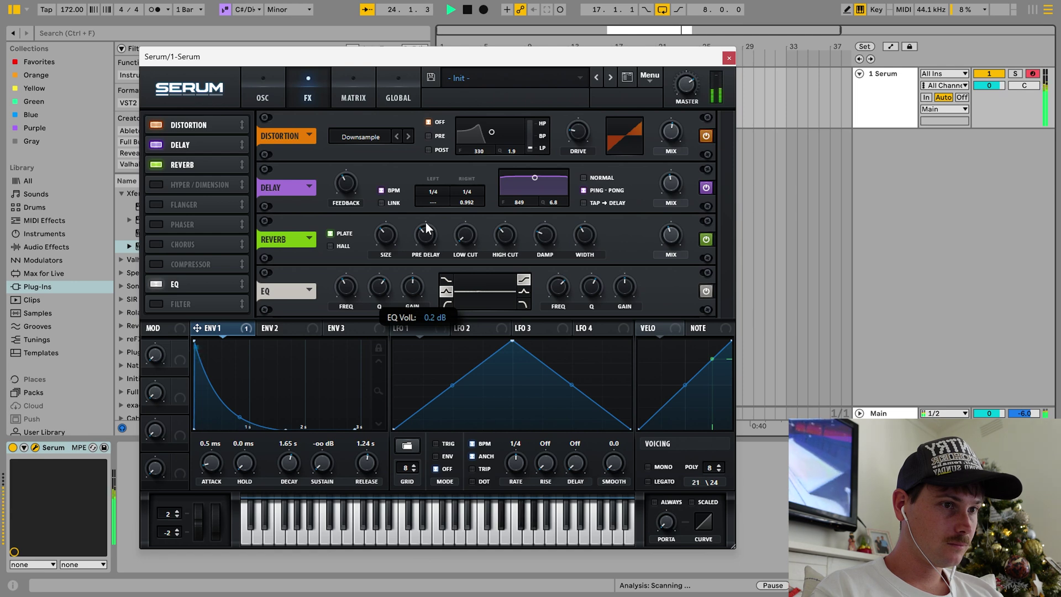
{"action": "key", "text": "space"}
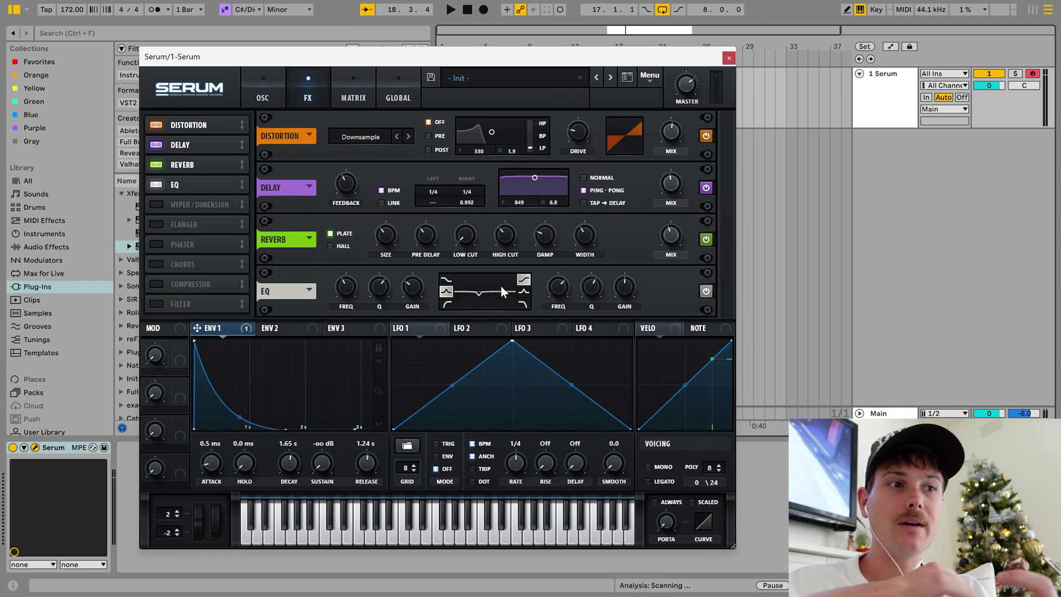
{"action": "left_click_drag", "start_coordinate": [188, 284], "coordinate": [175, 204]}
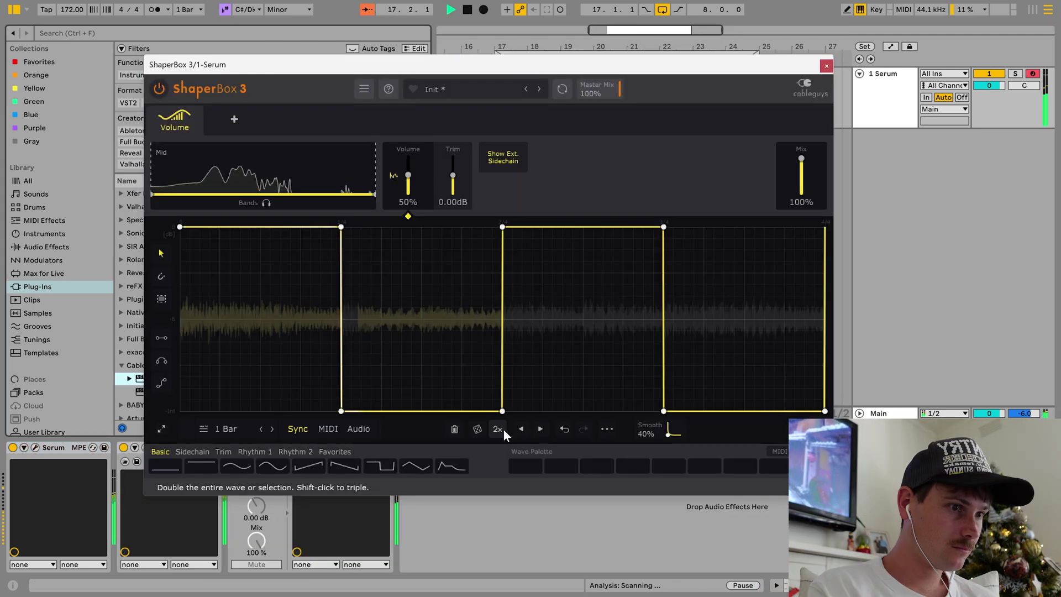
- Double the square volume wave in ShaperBox five times to create a fast gating pattern over one bar
{"action": "left_click", "coordinate": [504, 429]}
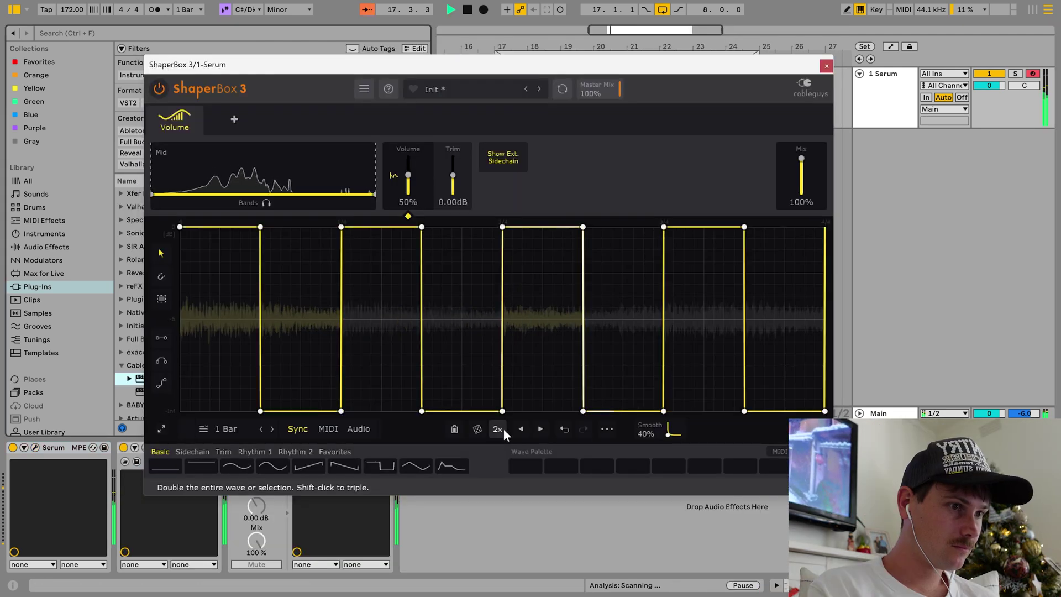
{"action": "left_click", "coordinate": [503, 430]}
{"action": "left_click", "coordinate": [503, 430]}
{"action": "left_click", "coordinate": [503, 430]}
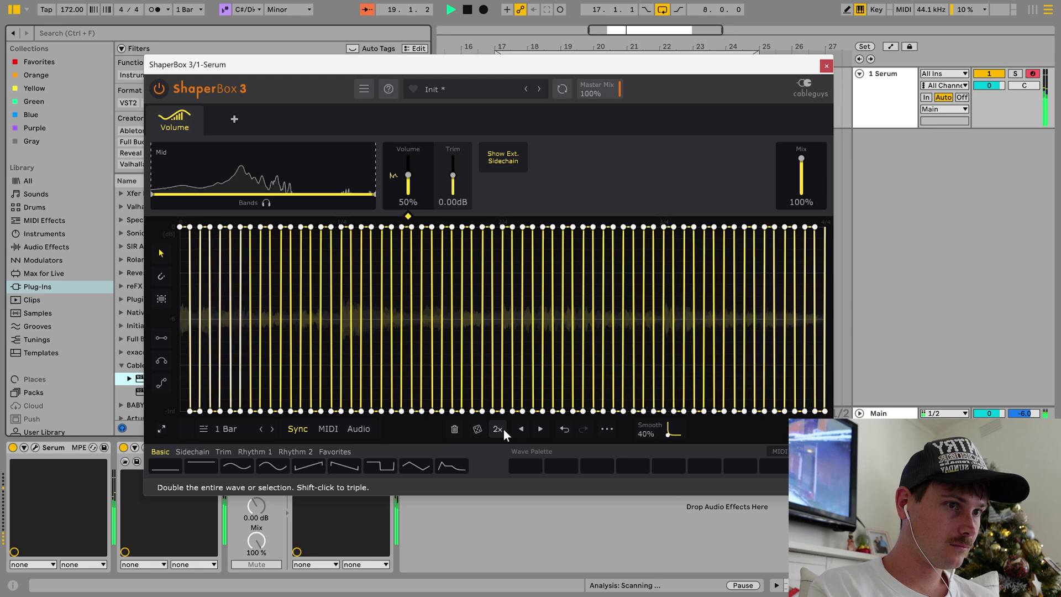
{"action": "left_click", "coordinate": [496, 430]}
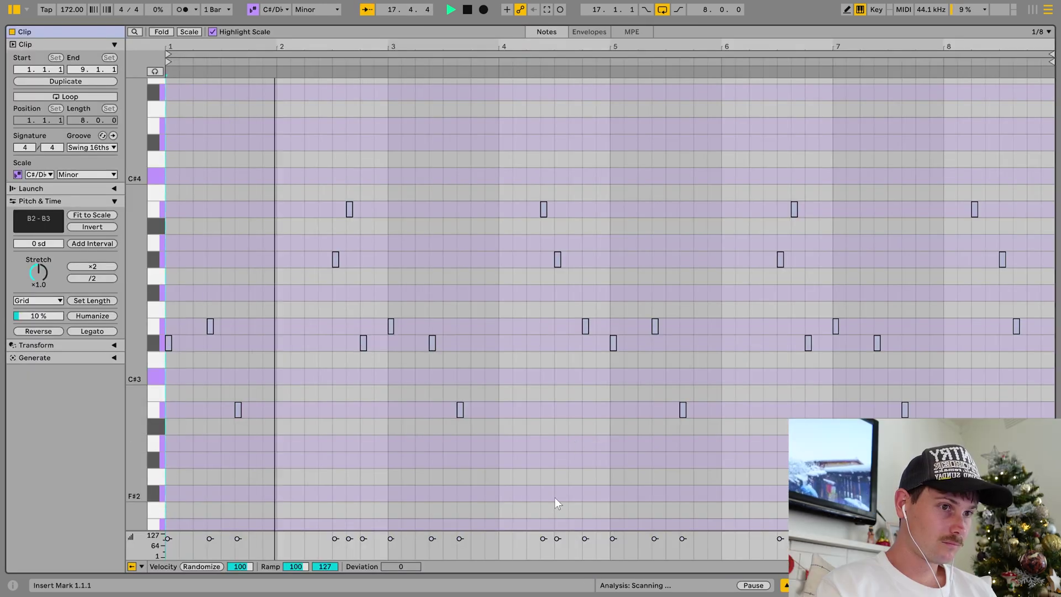
- Fine-tune the mix of the third common effect in Omnisphere and raise the delay color in Spire
{"action": "scroll", "coordinate": [556, 495], "scroll_direction": "down", "scroll_amount": 1}
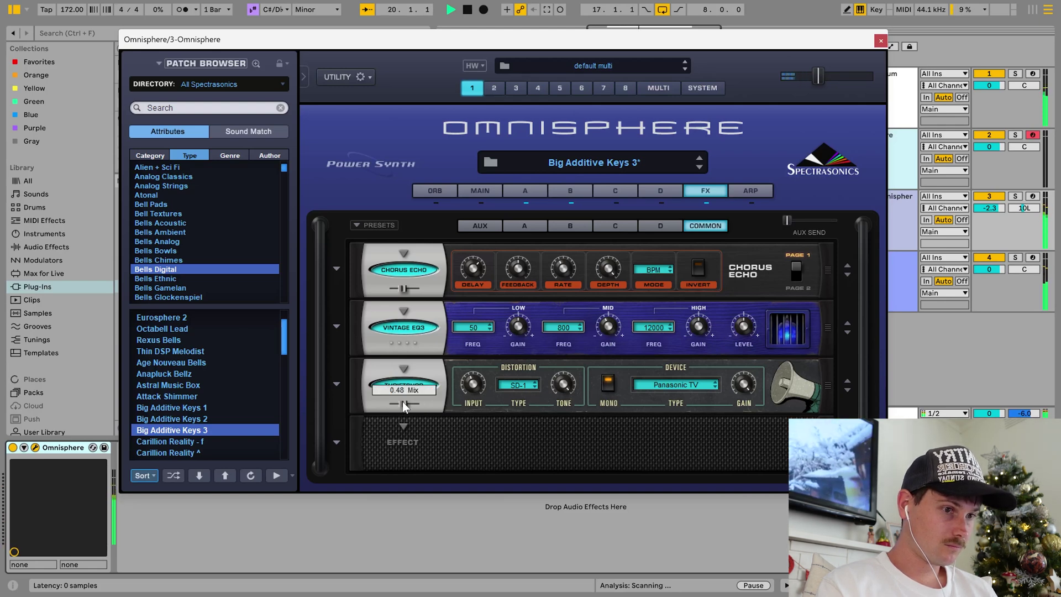
{"action": "left_click_drag", "start_coordinate": [410, 403], "coordinate": [407, 401]}
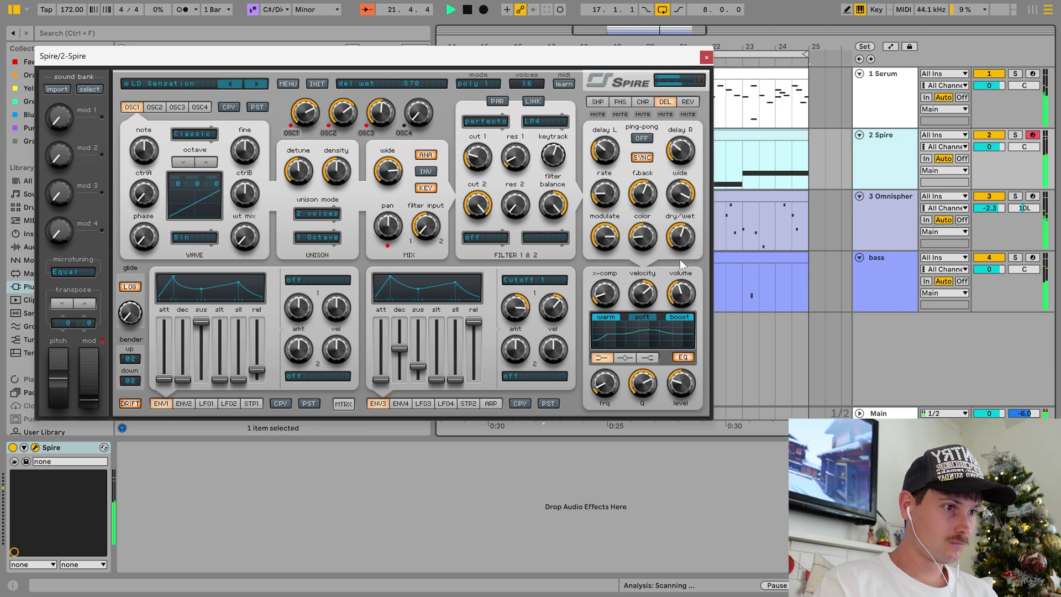
{"action": "left_click_drag", "start_coordinate": [643, 236], "coordinate": [647, 223]}
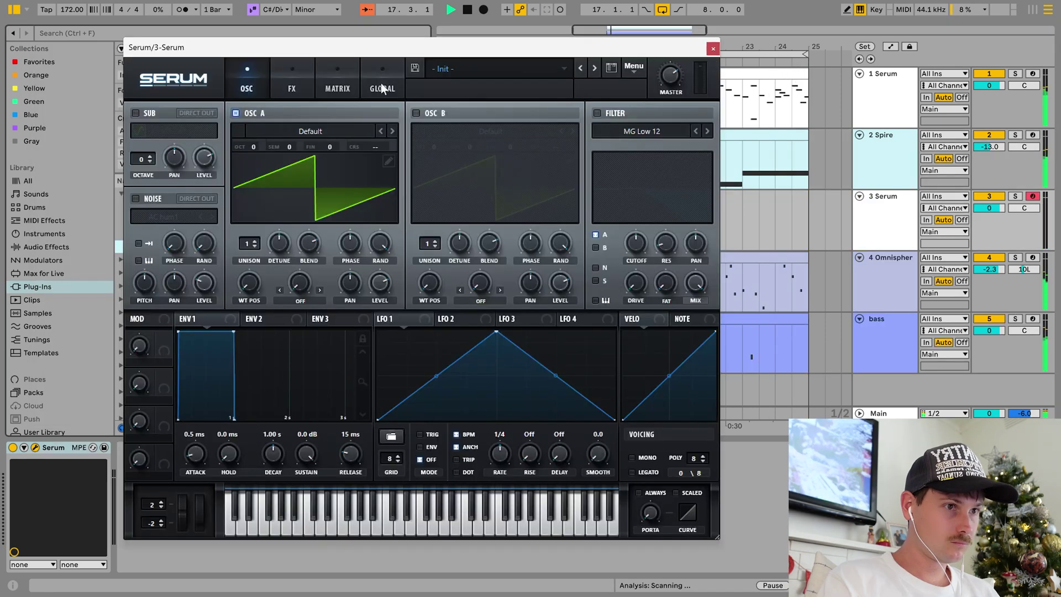
- Load the user preset MO_XJ1_LD_fluorescent into Serum on track 3 and close the plug-in window
{"action": "left_click", "coordinate": [442, 69]}
{"action": "mouse_move", "coordinate": [516, 216]}
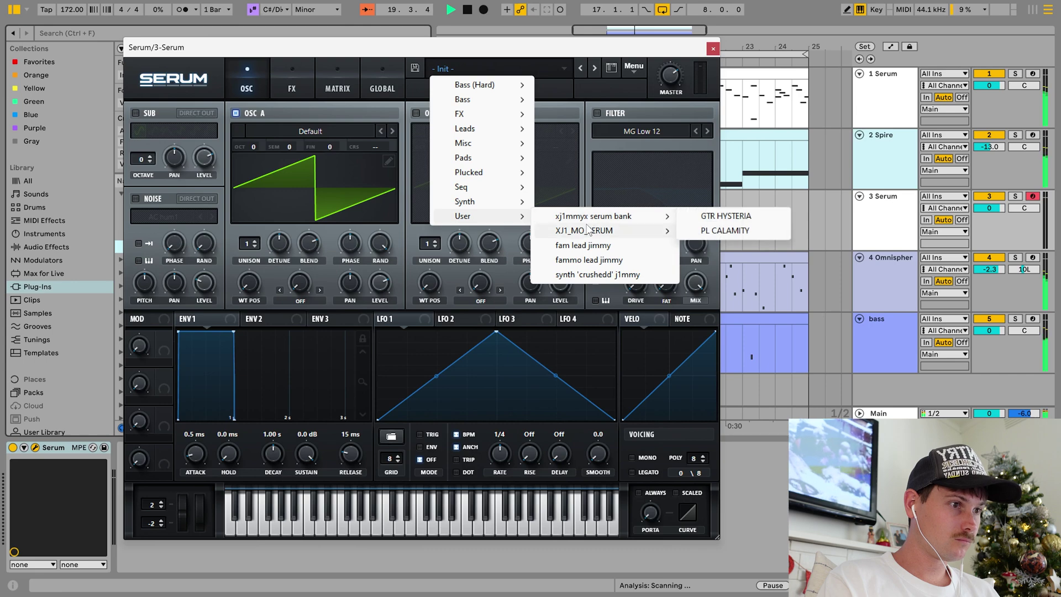
{"action": "mouse_move", "coordinate": [591, 231]}
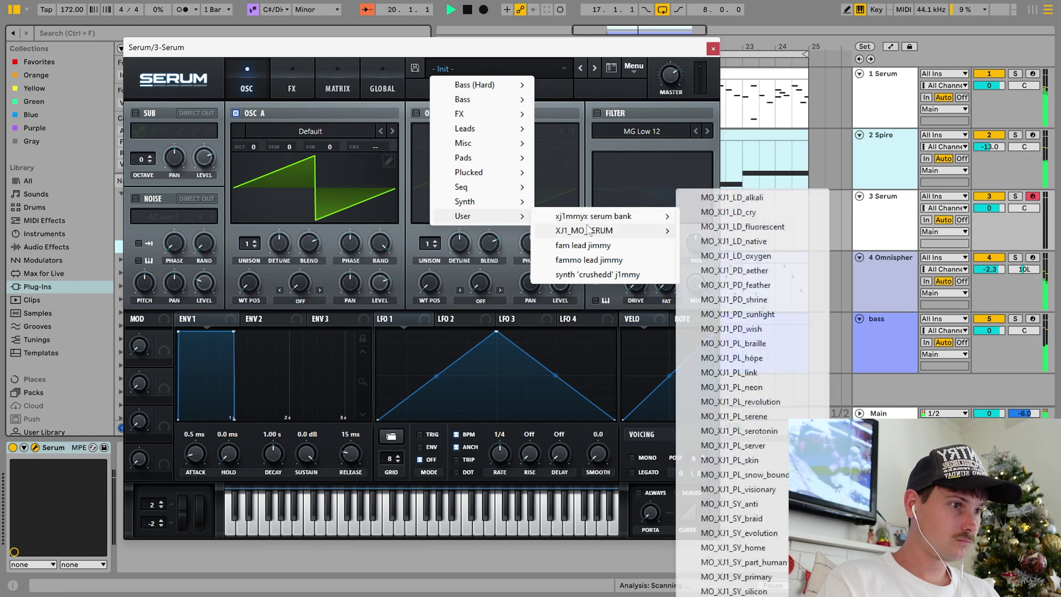
{"action": "left_click", "coordinate": [772, 231]}
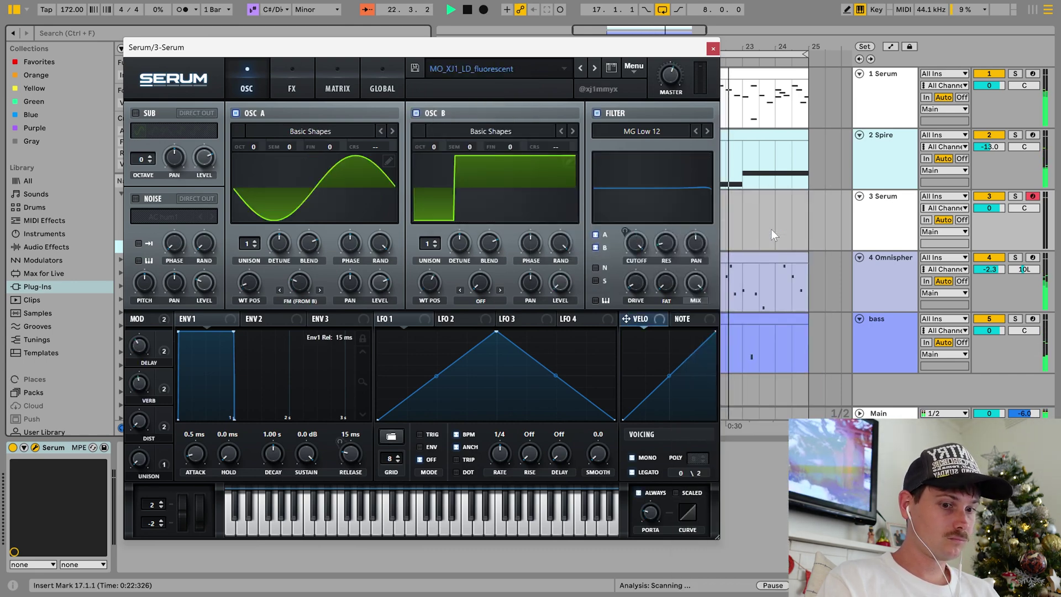
{"action": "left_click", "coordinate": [713, 48]}
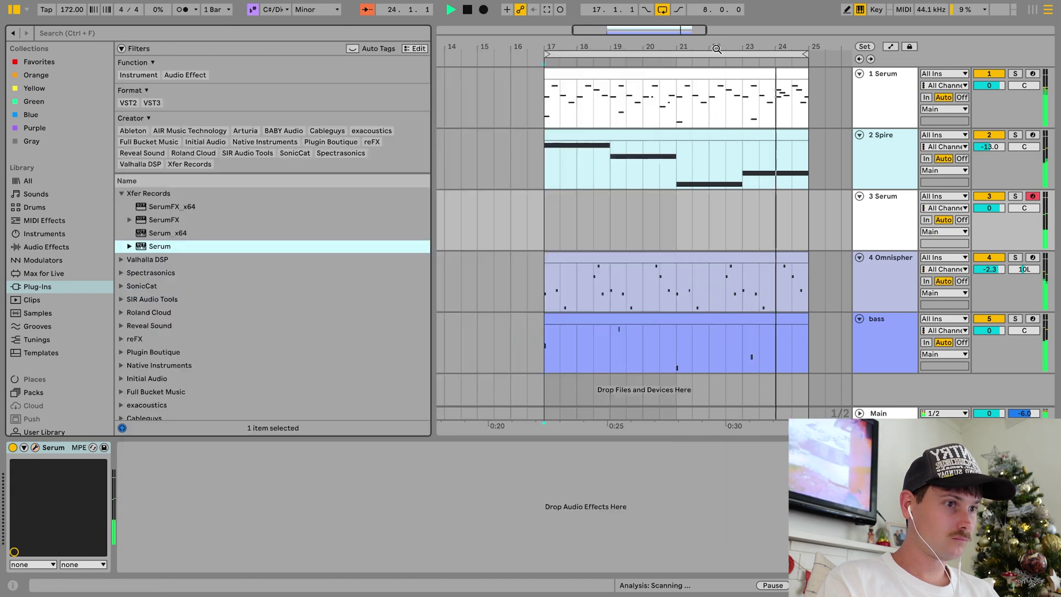
- Create a MIDI clip over bars 17 to 25 on track 3 Serum and write the lead melody notes in it
{"action": "left_click", "coordinate": [803, 218]}
{"action": "double_click", "coordinate": [803, 218]}
{"action": "left_click_drag", "start_coordinate": [168, 233], "coordinate": [387, 381]}
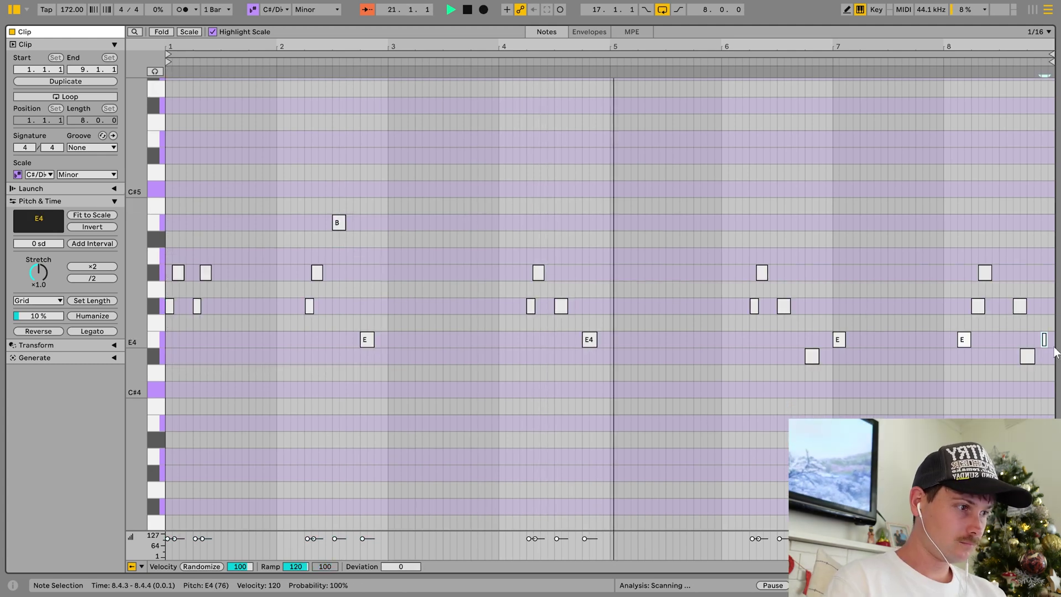
{"action": "key", "text": "c"}
{"action": "left_click", "coordinate": [1048, 340]}
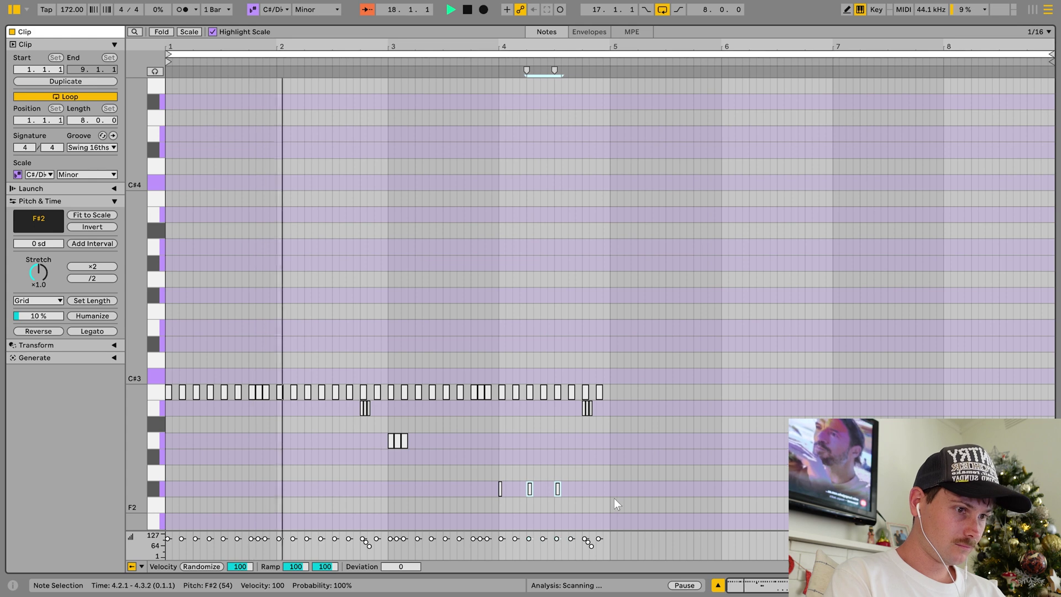
- Try the two selected hi-hat notes in bar 4 one scale step lower at E2, and move them back up
{"action": "key", "text": "Down"}
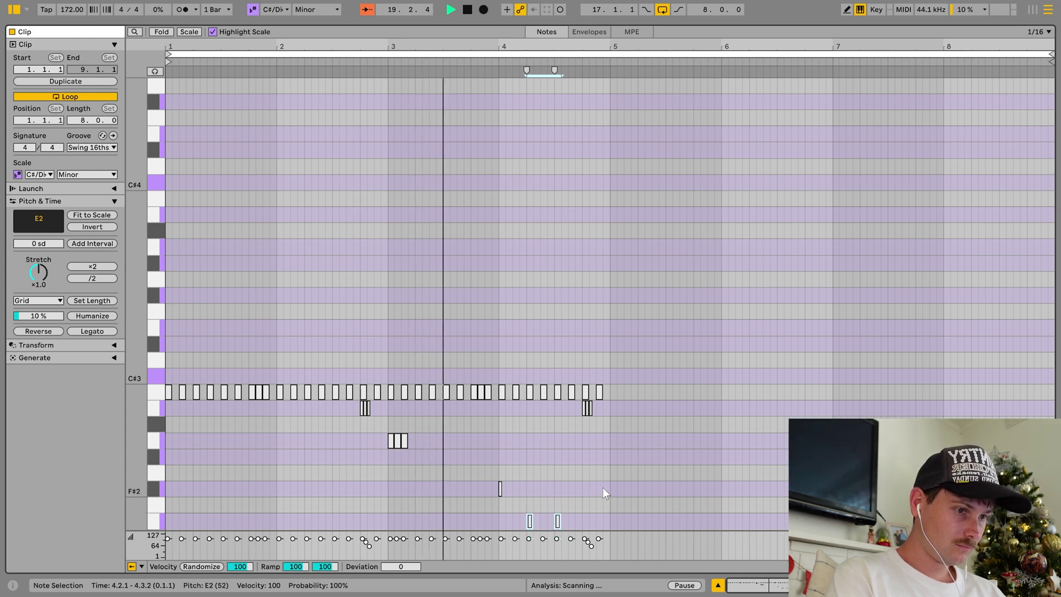
{"action": "key", "text": "Up"}
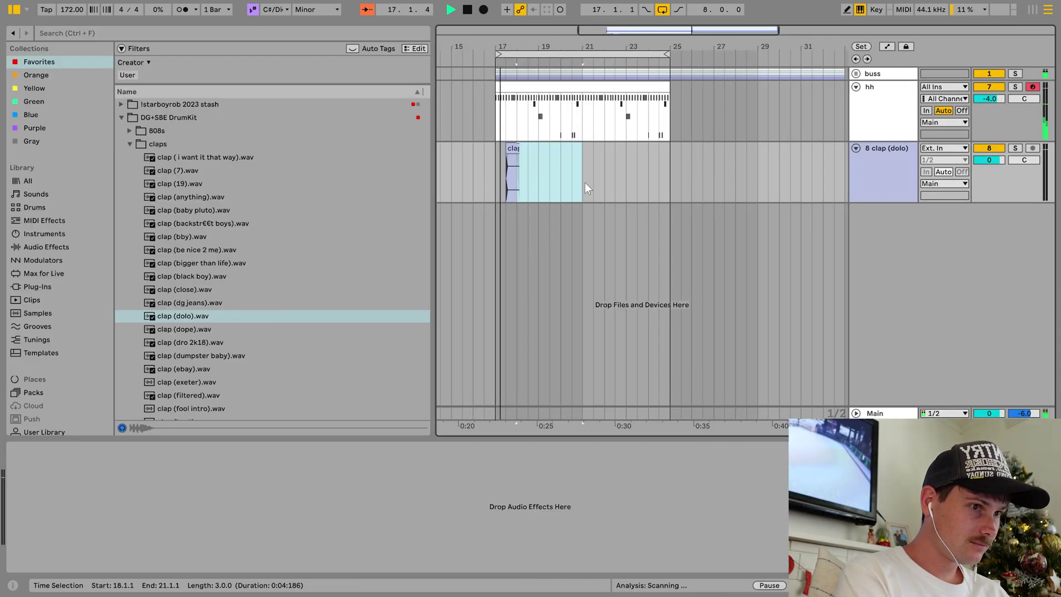
- Duplicate the one-bar clap pattern starting at bar 17 five times and lower the clap track's volume to -8.0 dB
{"action": "left_click_drag", "start_coordinate": [584, 182], "coordinate": [513, 173]}
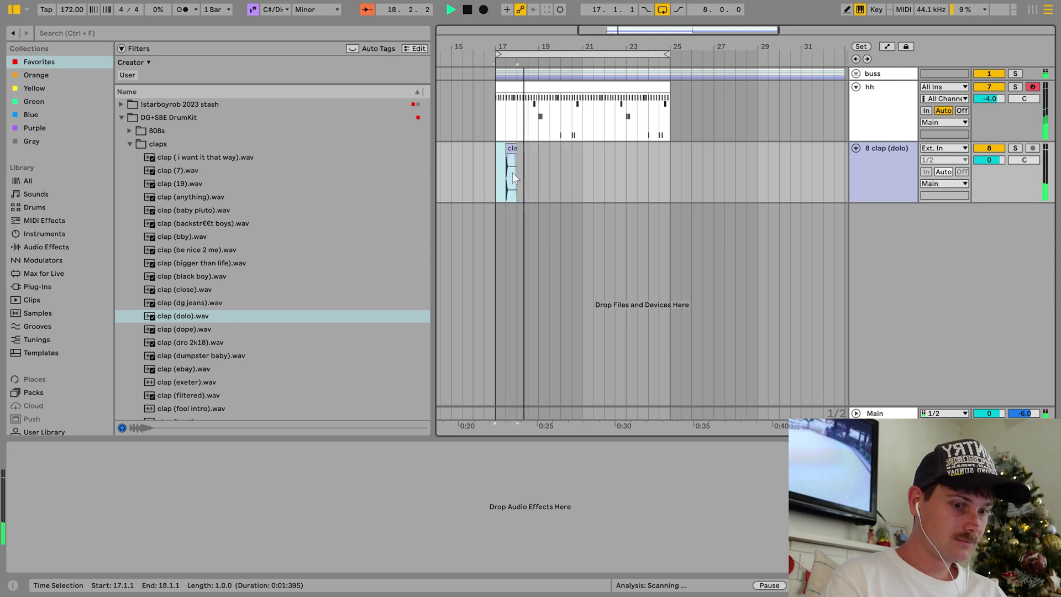
{"action": "key", "text": "ctrl+d"}
{"action": "key", "text": "ctrl+d"}
{"action": "key", "text": "ctrl+d"}
{"action": "key", "text": "ctrl+d"}
{"action": "key", "text": "ctrl+d"}
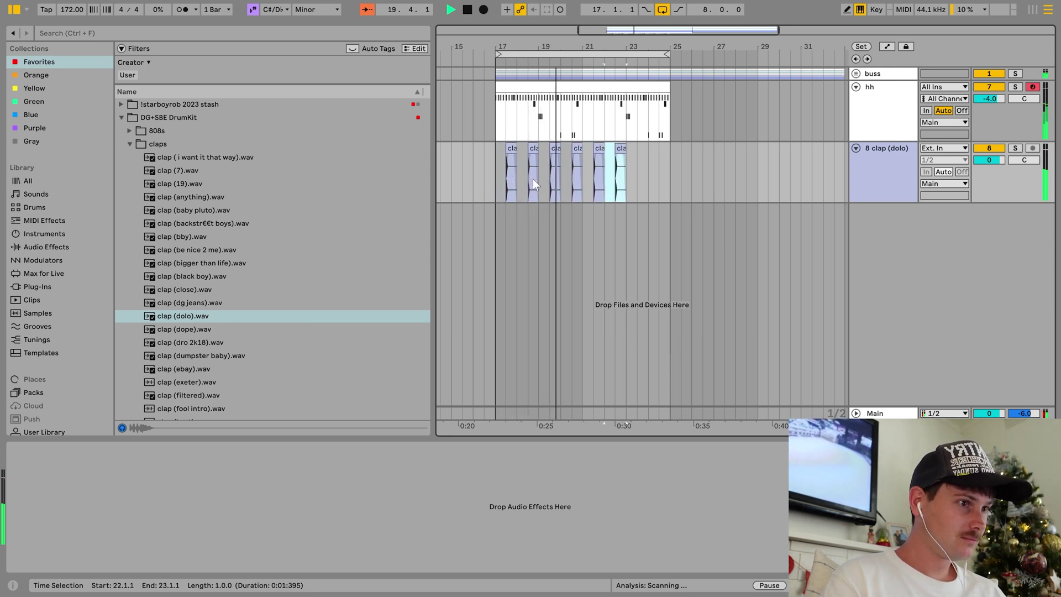
{"action": "key", "text": "Tab"}
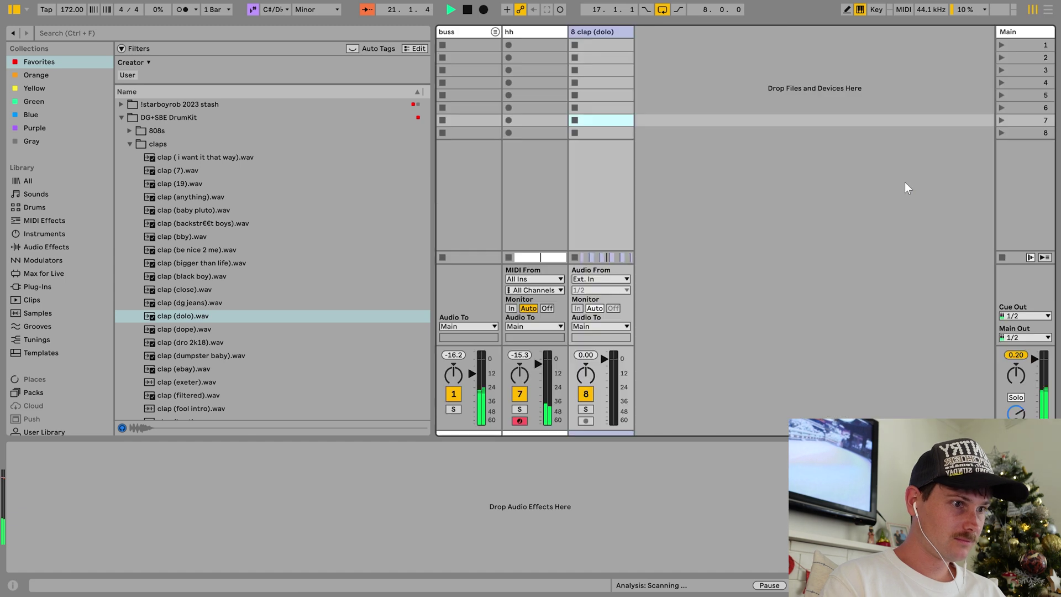
{"action": "left_click_drag", "start_coordinate": [611, 361], "coordinate": [580, 358]}
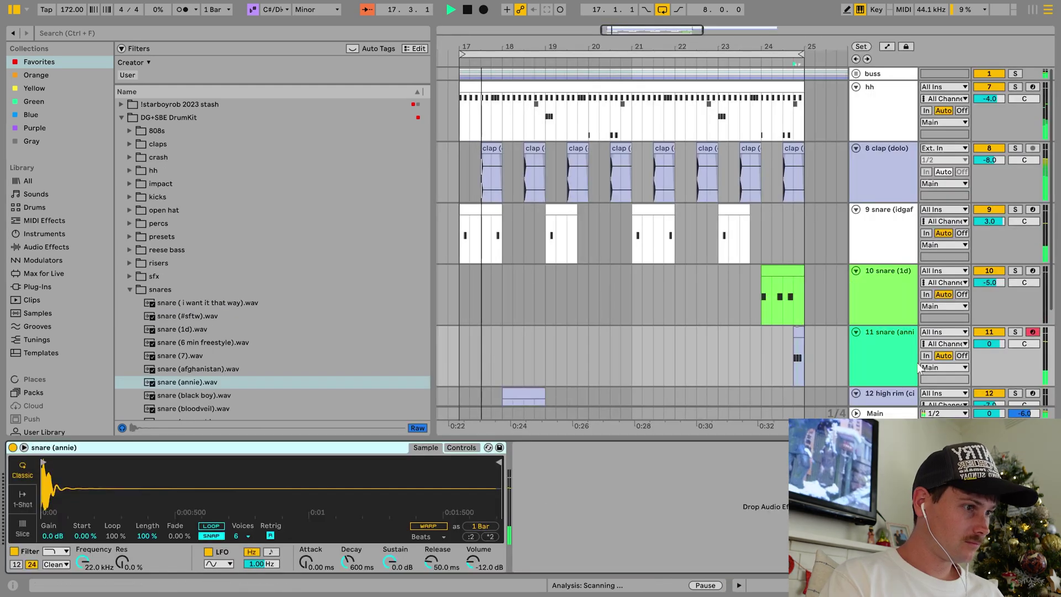
- Color the snare (annie) track pale mint green and assign the track color to its clips
{"action": "right_click", "coordinate": [871, 345]}
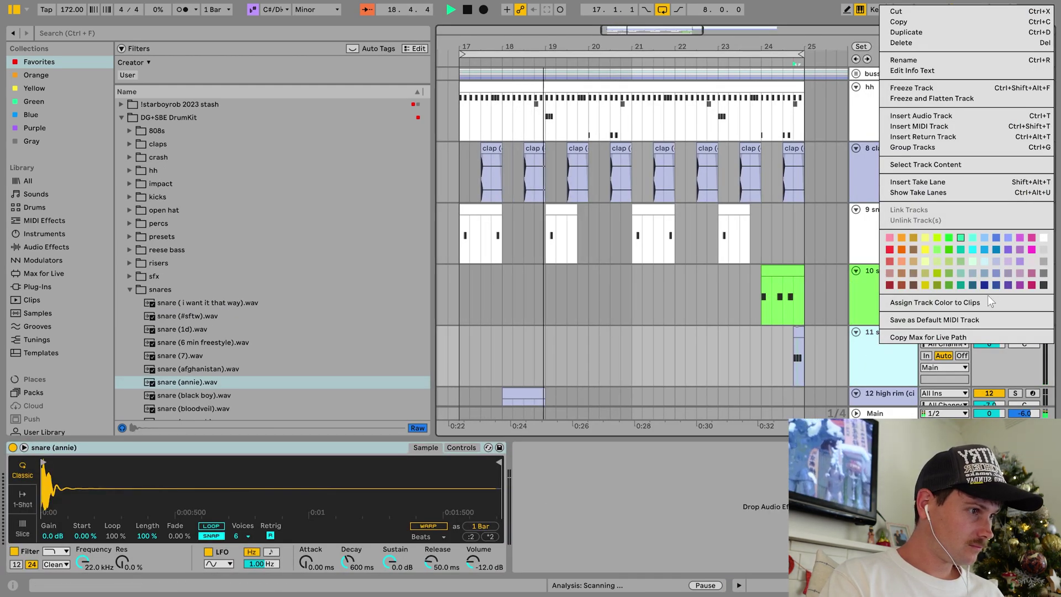
{"action": "left_click", "coordinate": [990, 260]}
{"action": "right_click", "coordinate": [900, 351]}
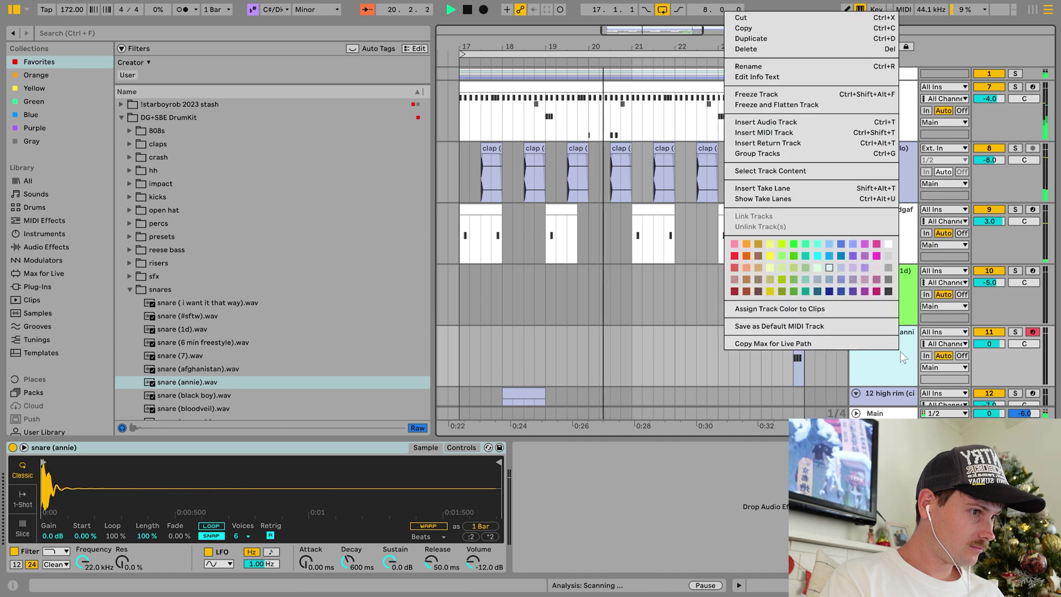
{"action": "left_click", "coordinate": [806, 267]}
{"action": "right_click", "coordinate": [873, 331]}
{"action": "left_click", "coordinate": [917, 305]}
{"action": "key", "text": "h"}
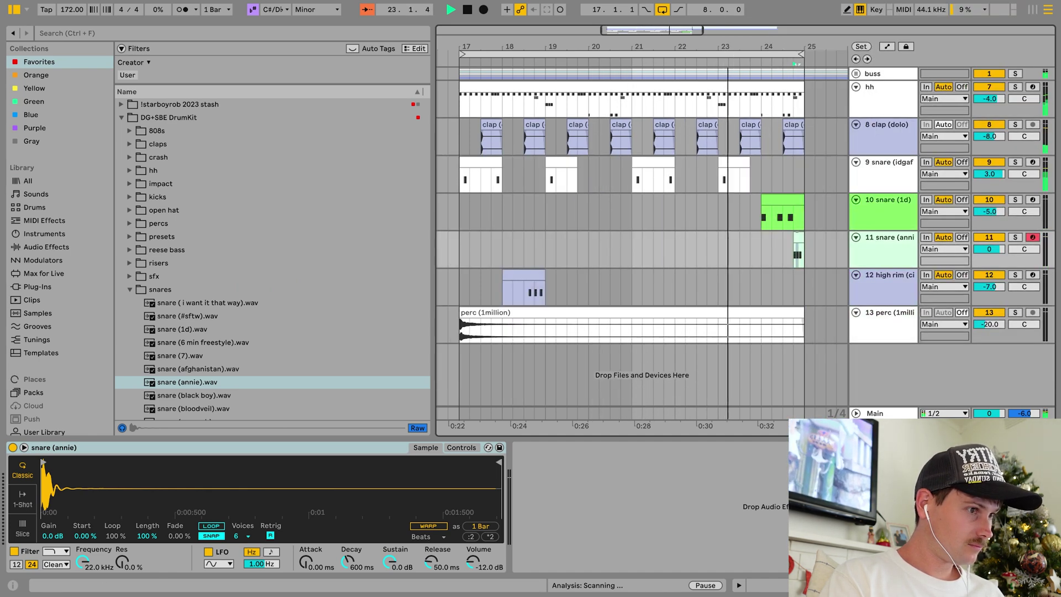
{"action": "left_click", "coordinate": [806, 269]}
{"action": "left_click", "coordinate": [882, 253]}
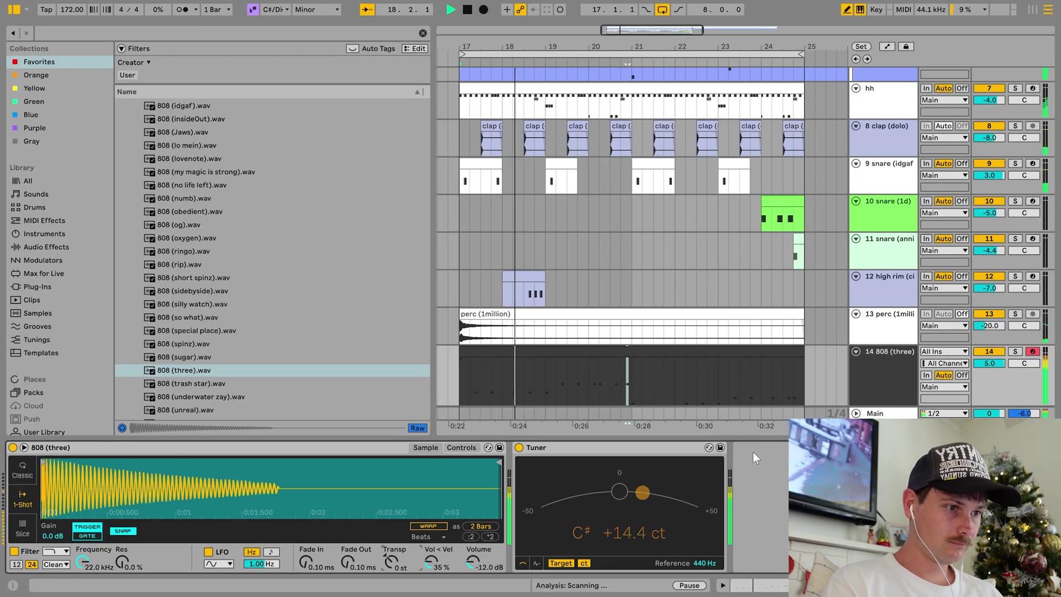
- Open the 808 (three) clip on track 14 for note editing
{"action": "double_click", "coordinate": [671, 355]}
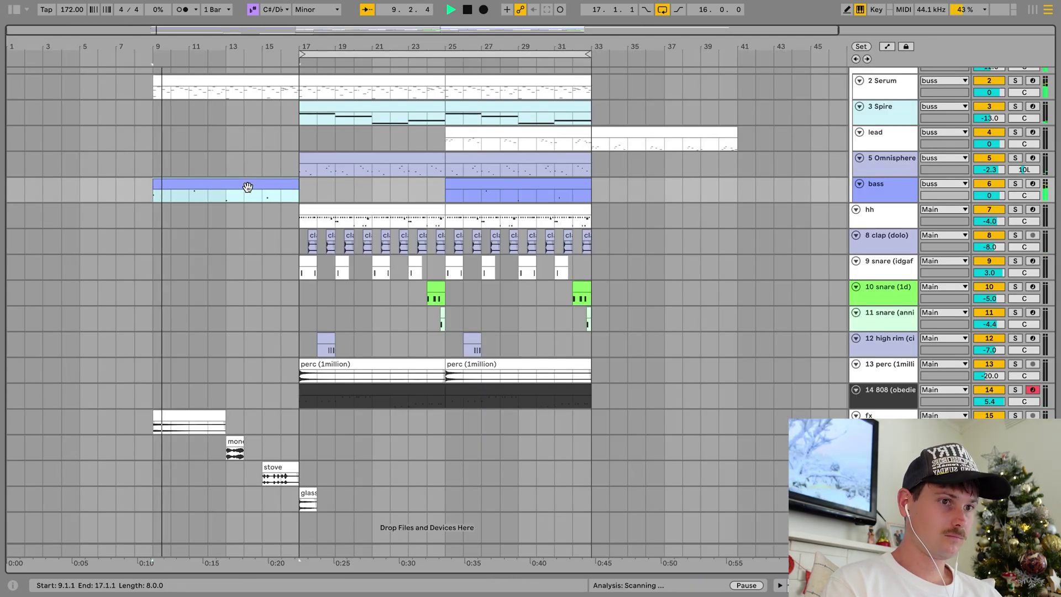
- Open the first 808 clip at bar 17 for editing and select its C#3 note at 1.2.2
{"action": "left_click", "coordinate": [389, 165]}
{"action": "left_click", "coordinate": [321, 157]}
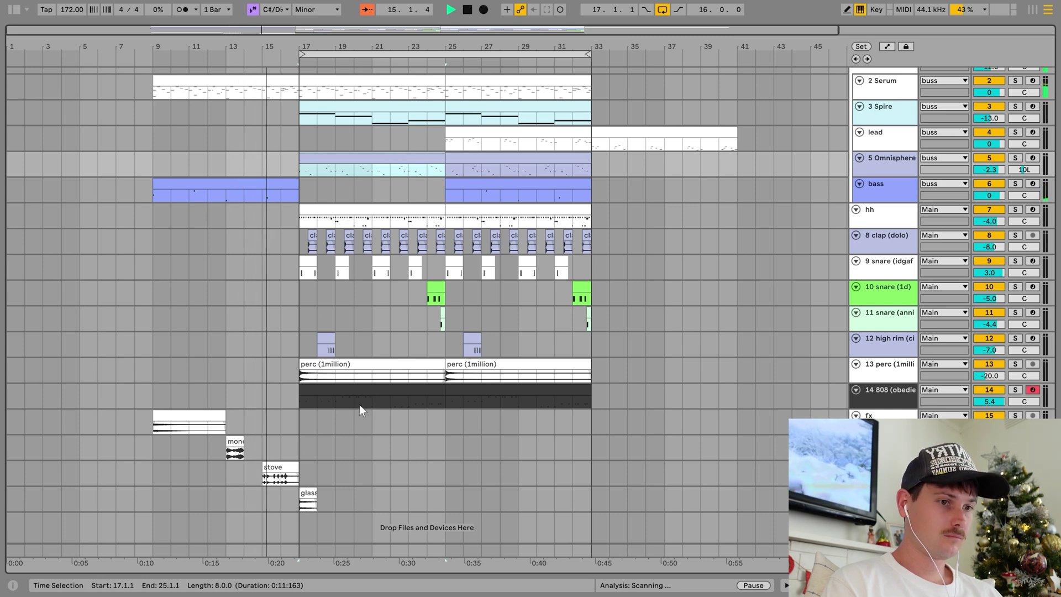
{"action": "left_click", "coordinate": [367, 390]}
{"action": "double_click", "coordinate": [366, 389]}
{"action": "left_click", "coordinate": [211, 374]}
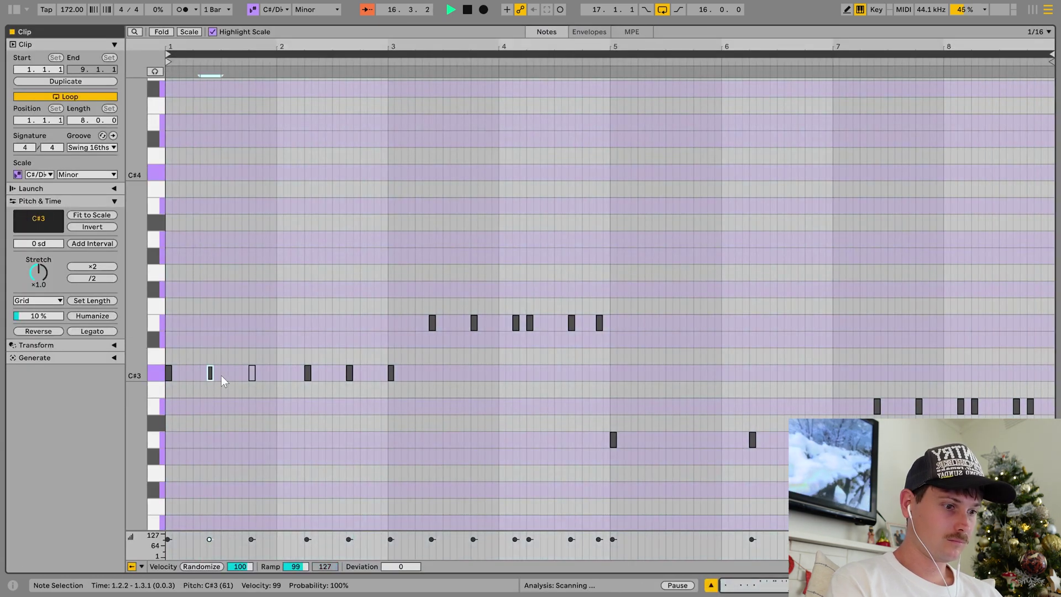